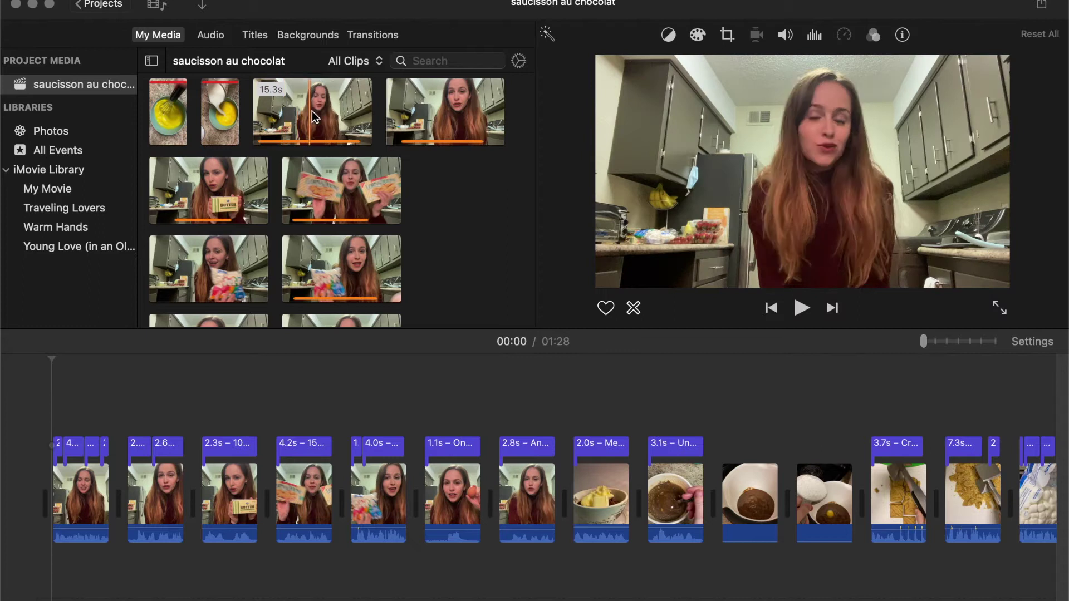
left_click_drag(315, 117, 39, 441)
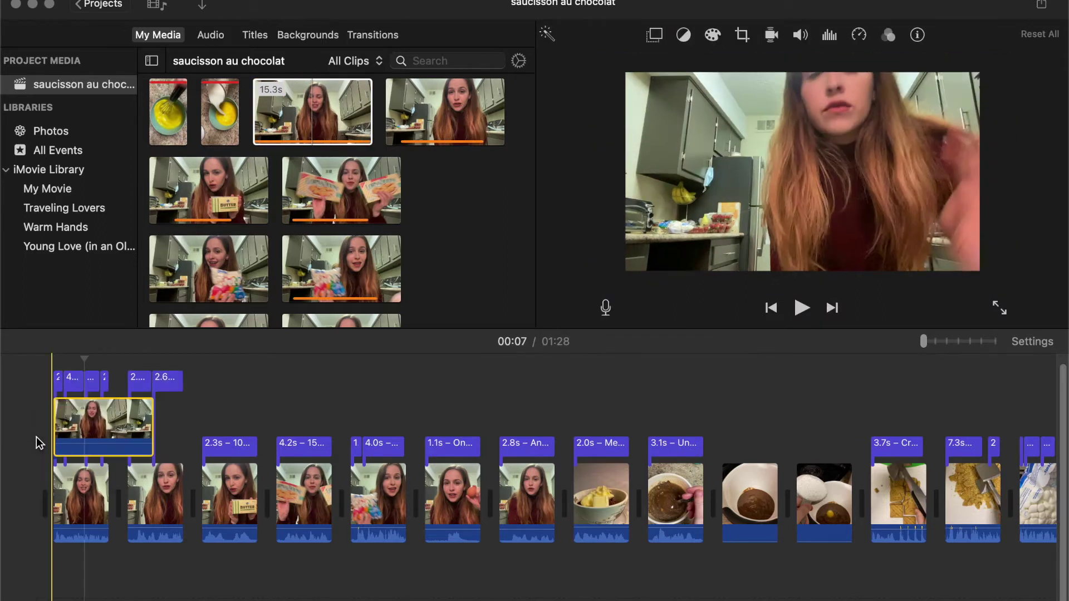
left_click_drag(114, 412, 51, 484)
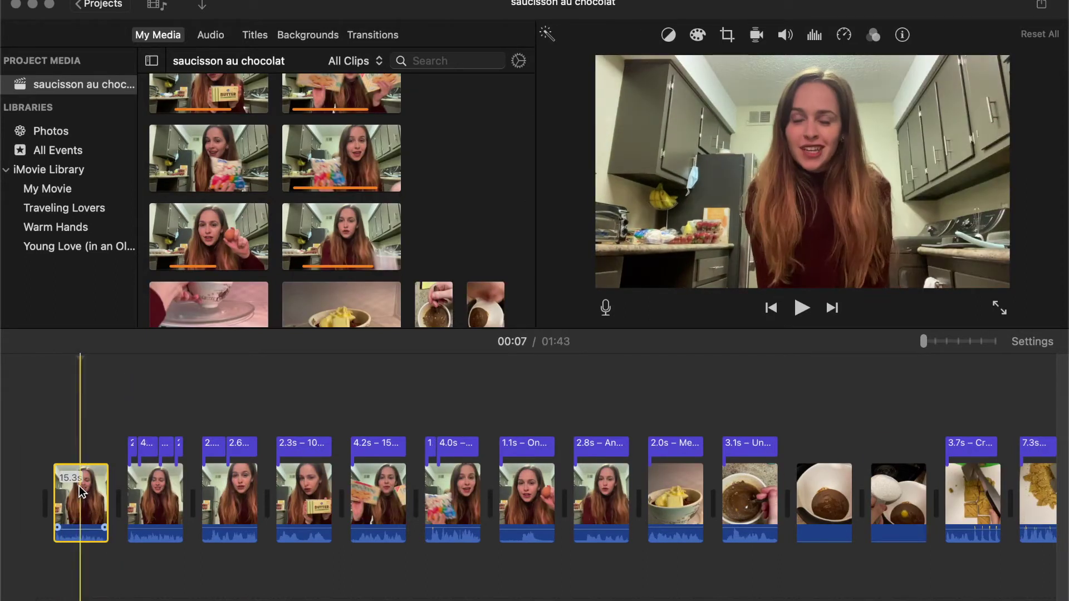
right_click(81, 490)
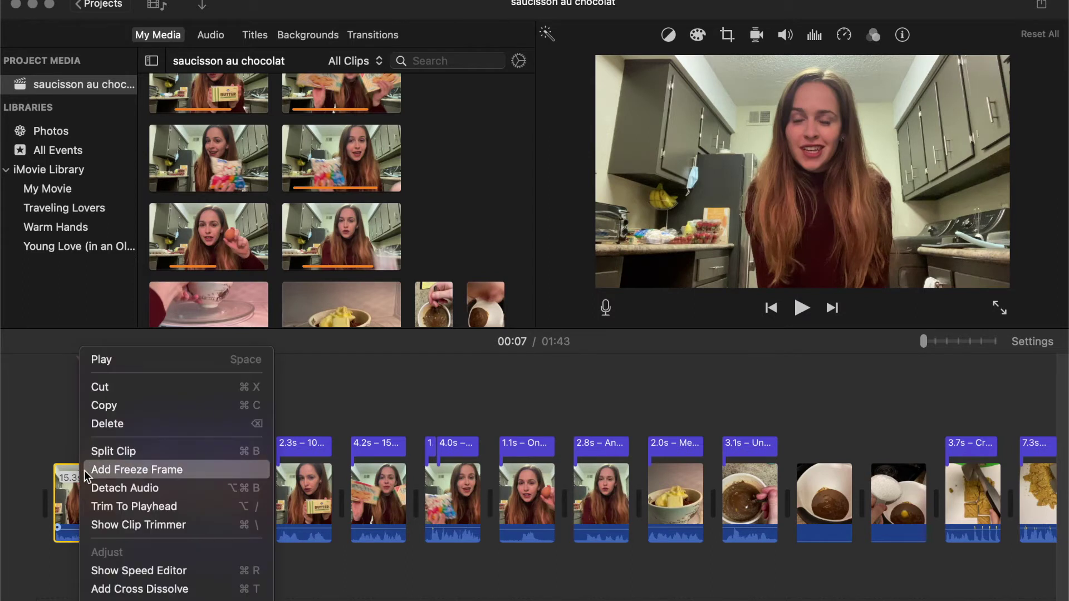
key("Escape")
key("super+b")
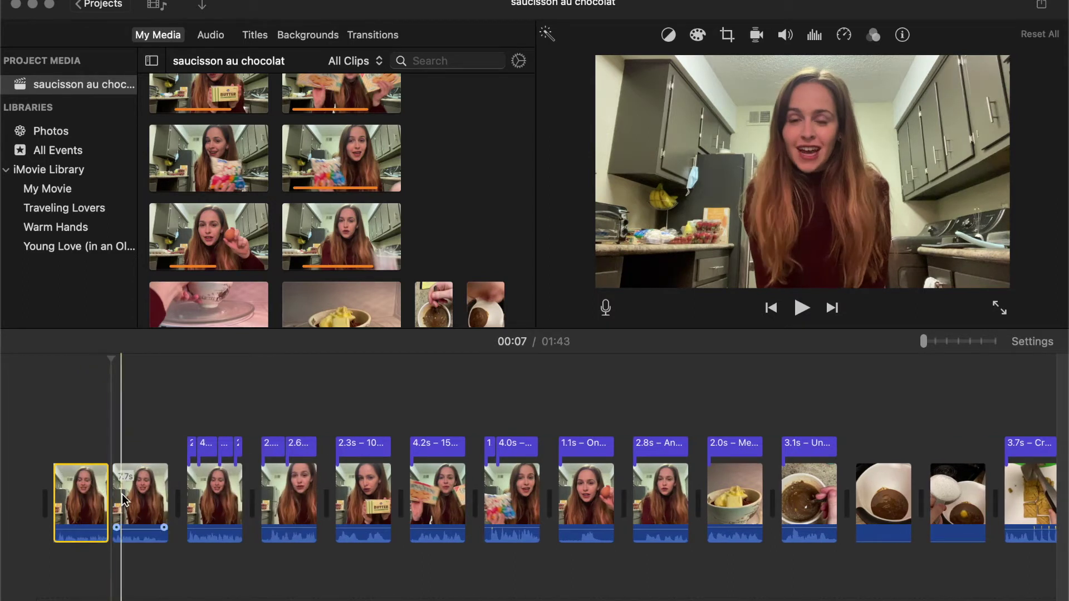
left_click_drag(114, 495, 108, 496)
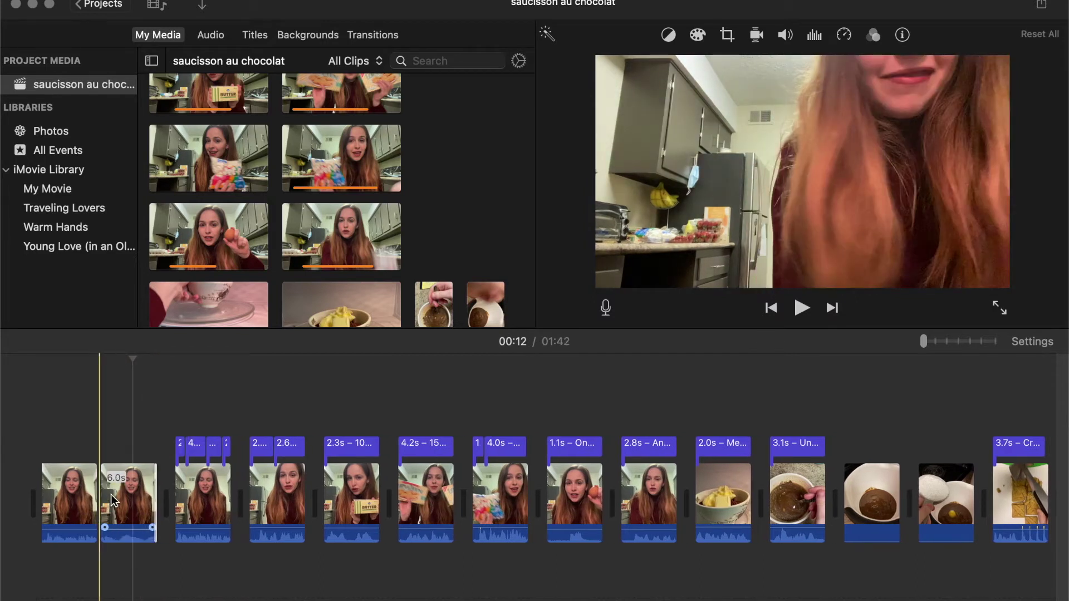
left_click(132, 490)
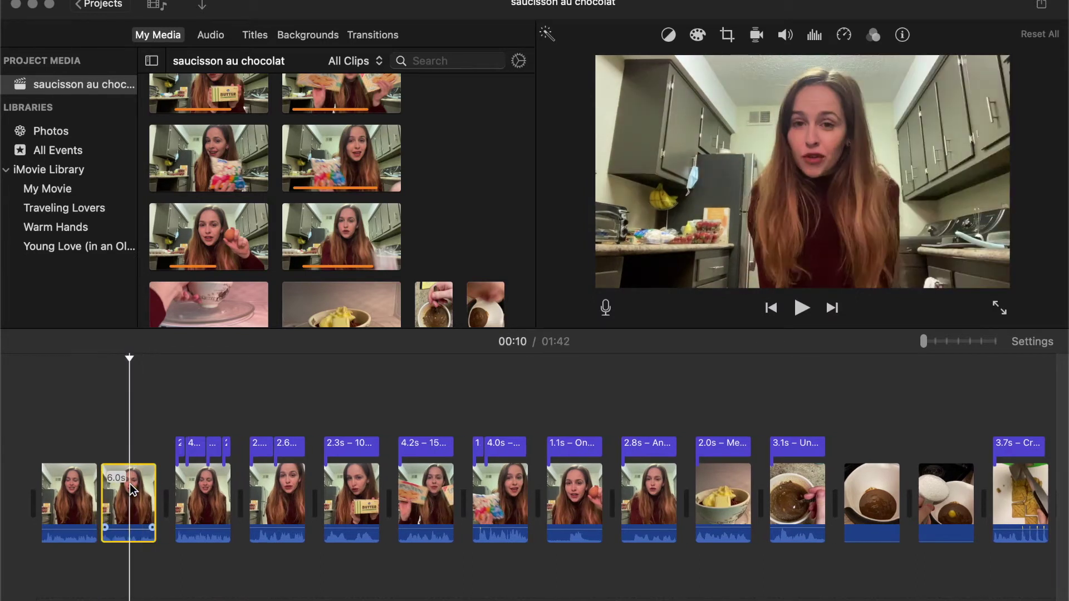
key("Delete")
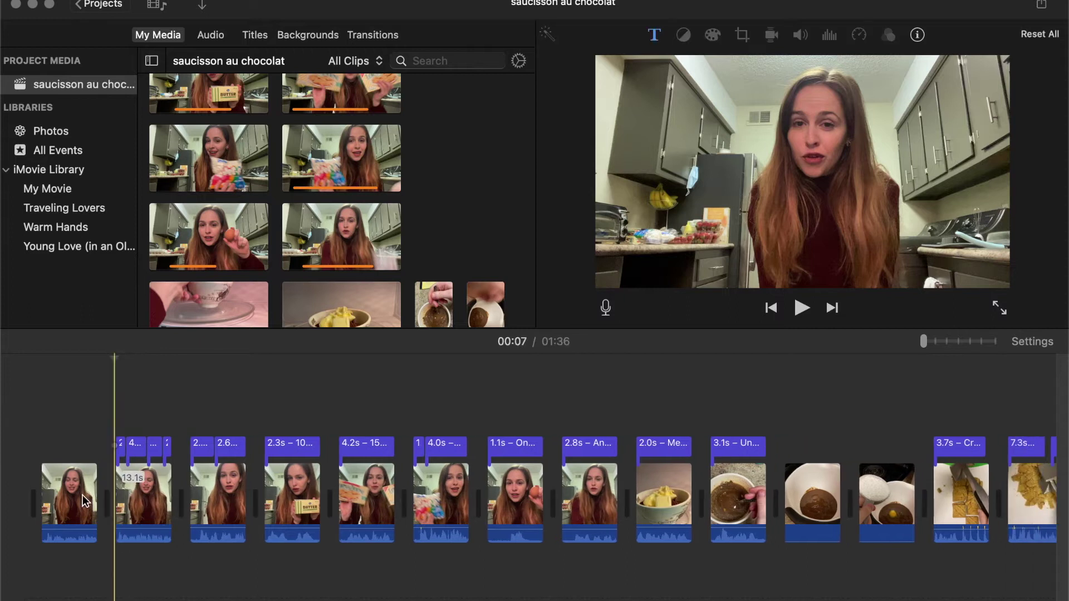
left_click(58, 501)
left_click_drag(68, 527, 69, 528)
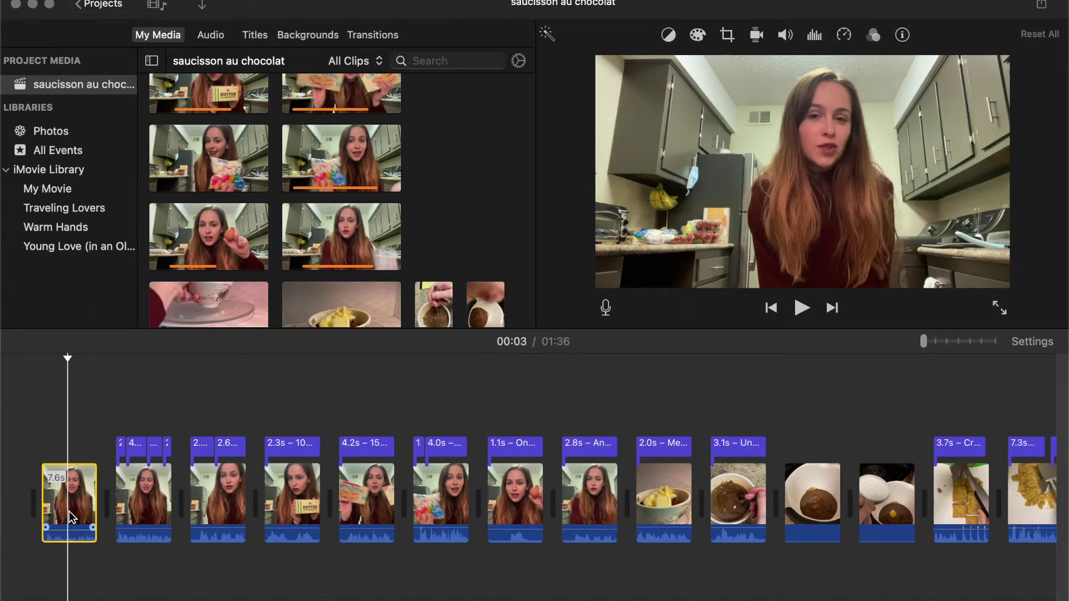
key("Delete")
scroll(290, 214, "down", 5)
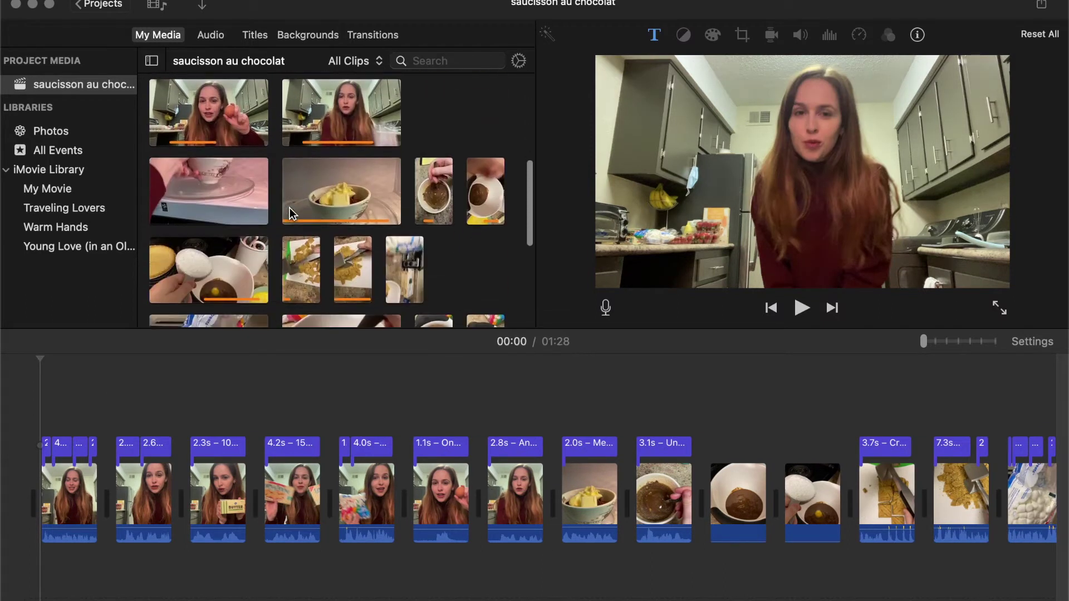
scroll(291, 213, "down", 10)
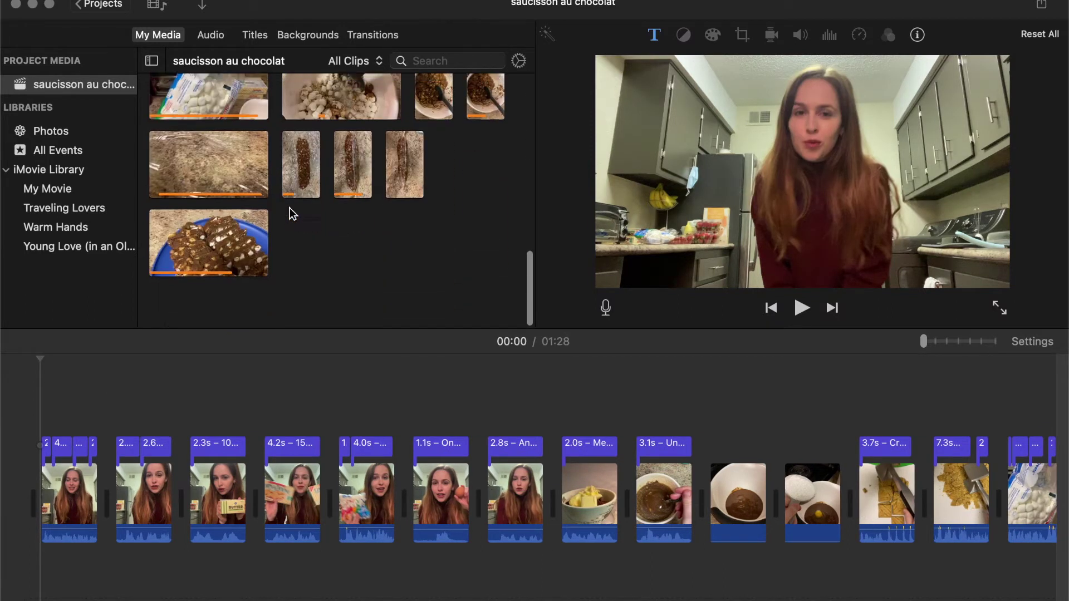
scroll(291, 213, "up", 15)
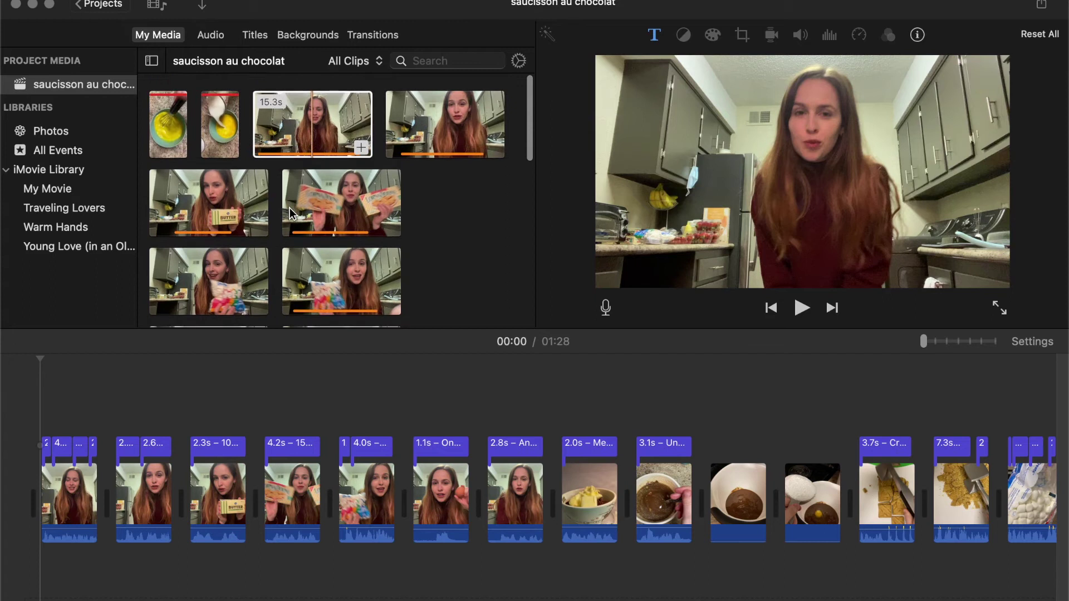
left_click(64, 497)
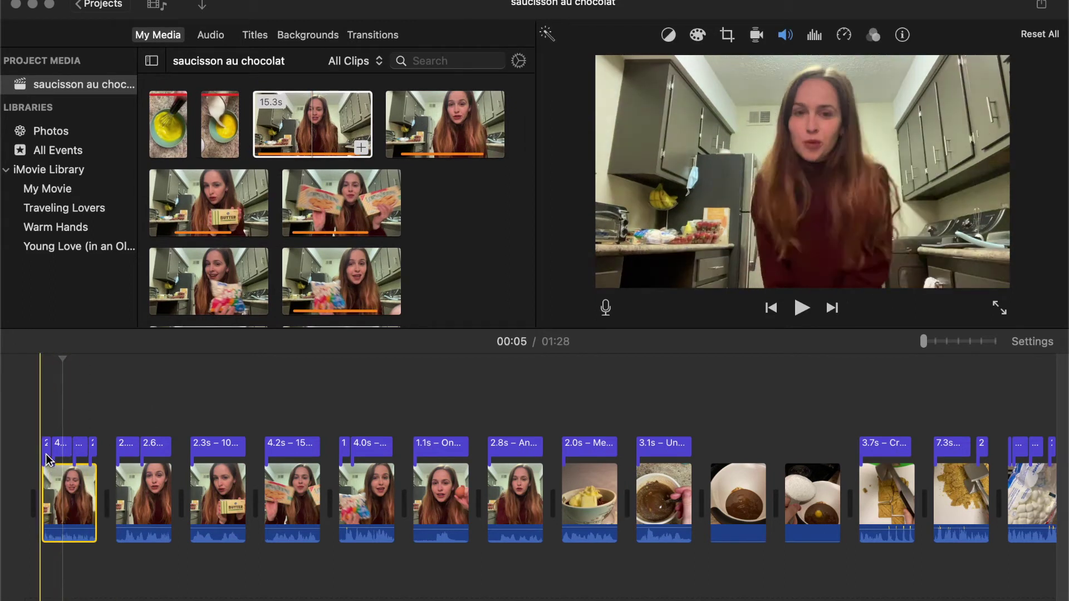
From the Titles browser, drop a Lower Third title onto the start of the first clip
left_click(243, 34)
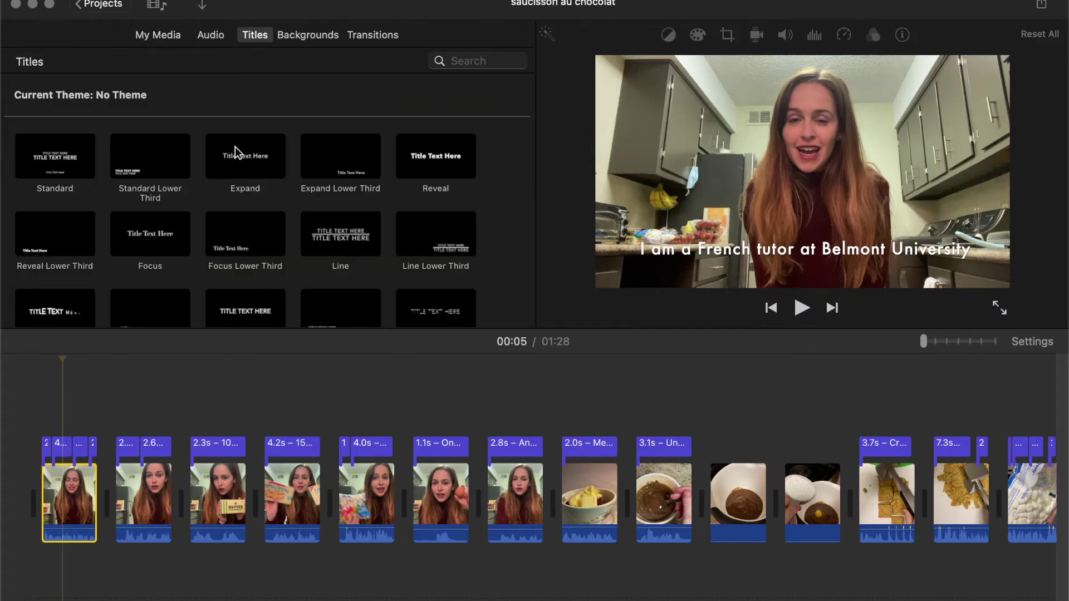
scroll(234, 236, "down", 3)
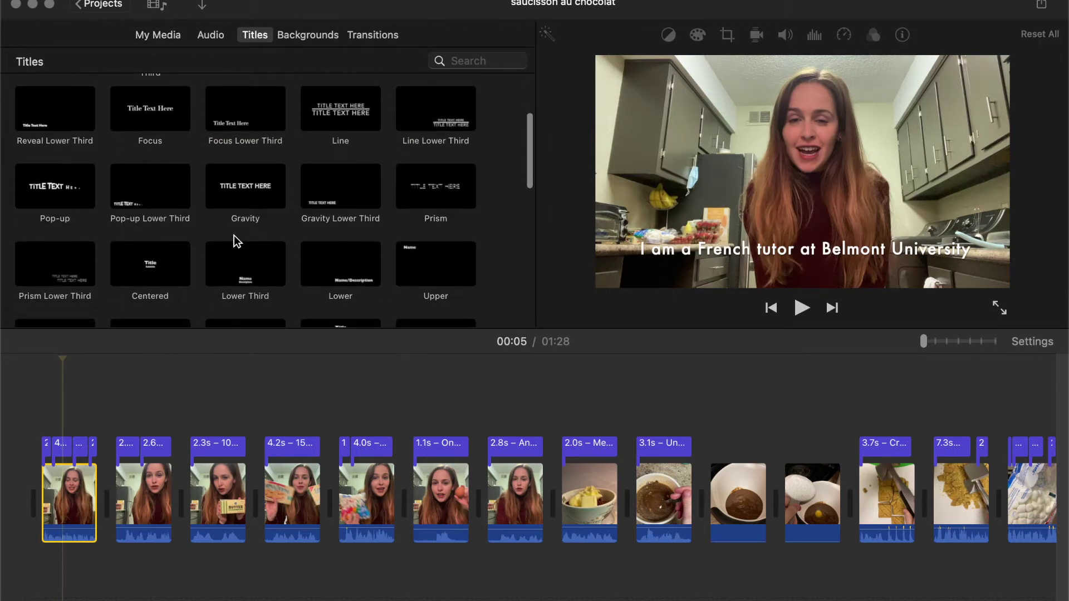
left_click_drag(235, 256, 42, 430)
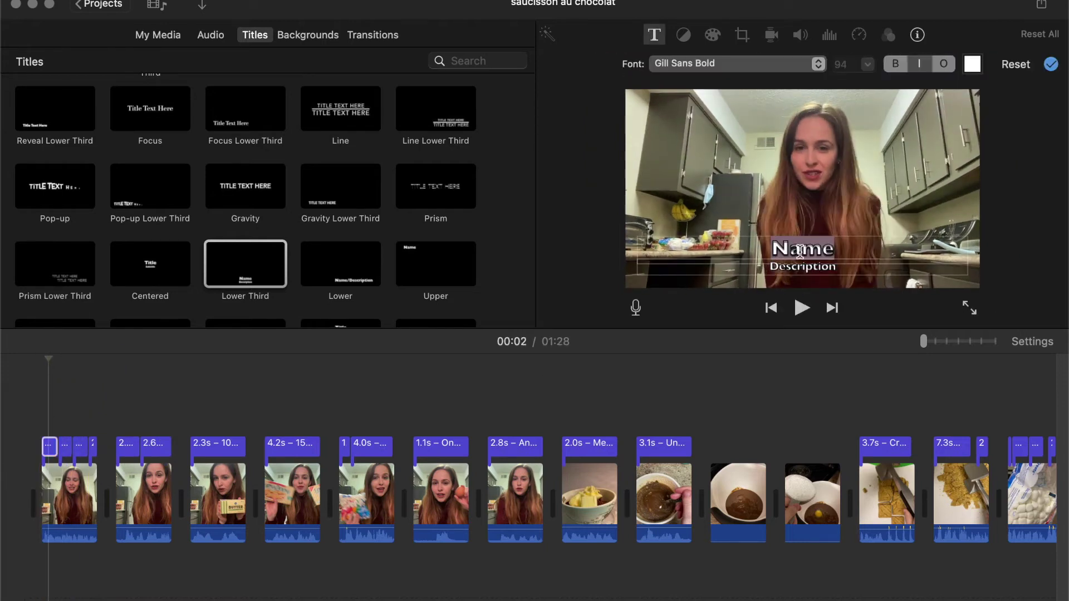
Enter a self-introduction greeting with the presenter's name, delete the Description line, and remove the outline
type("Hello")
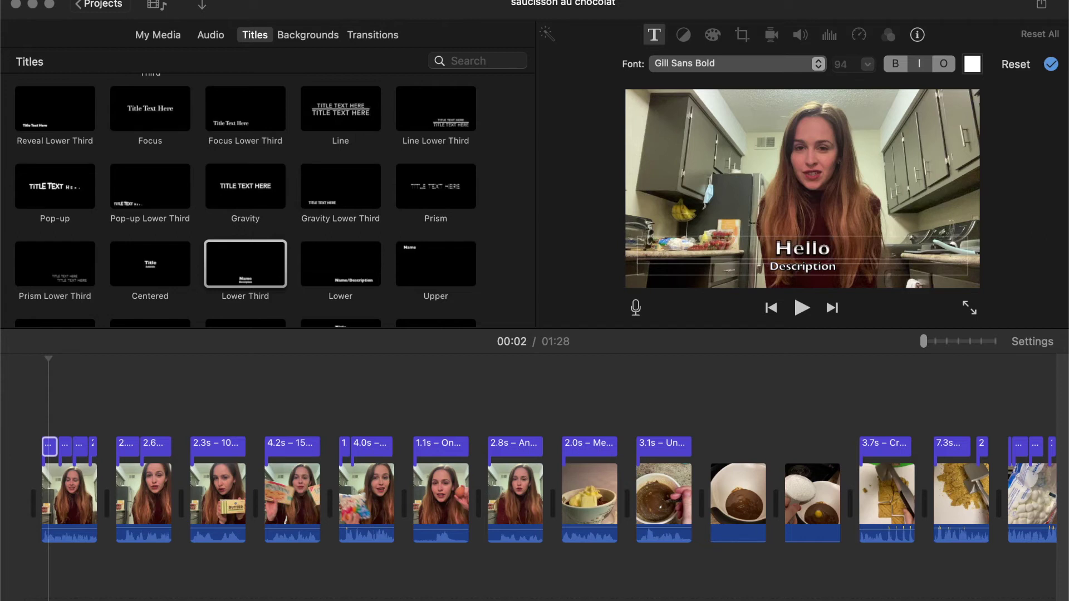
type(", my name is T")
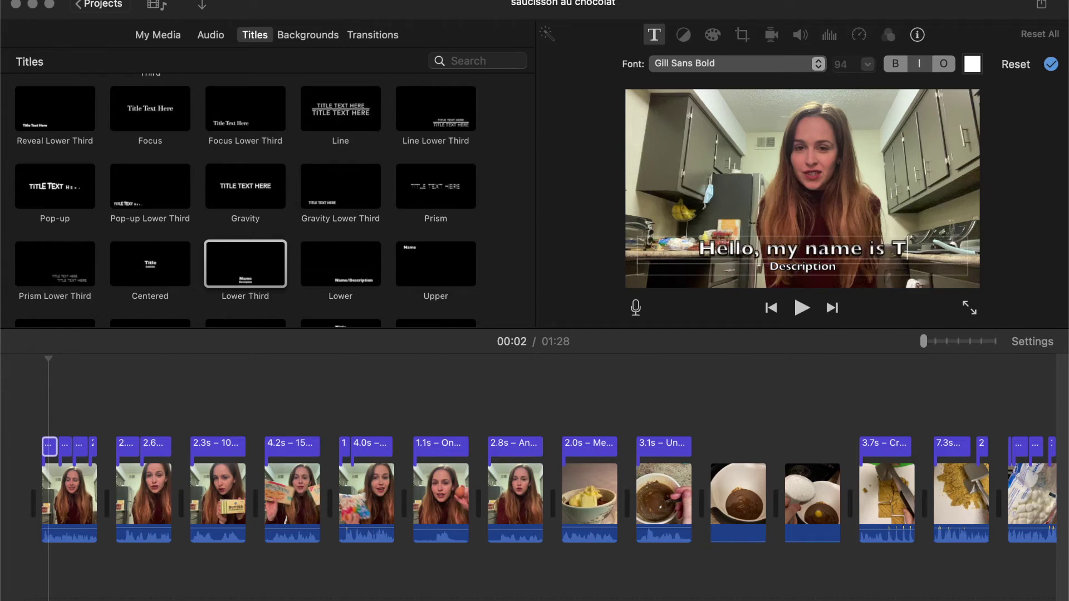
type("ess Considine")
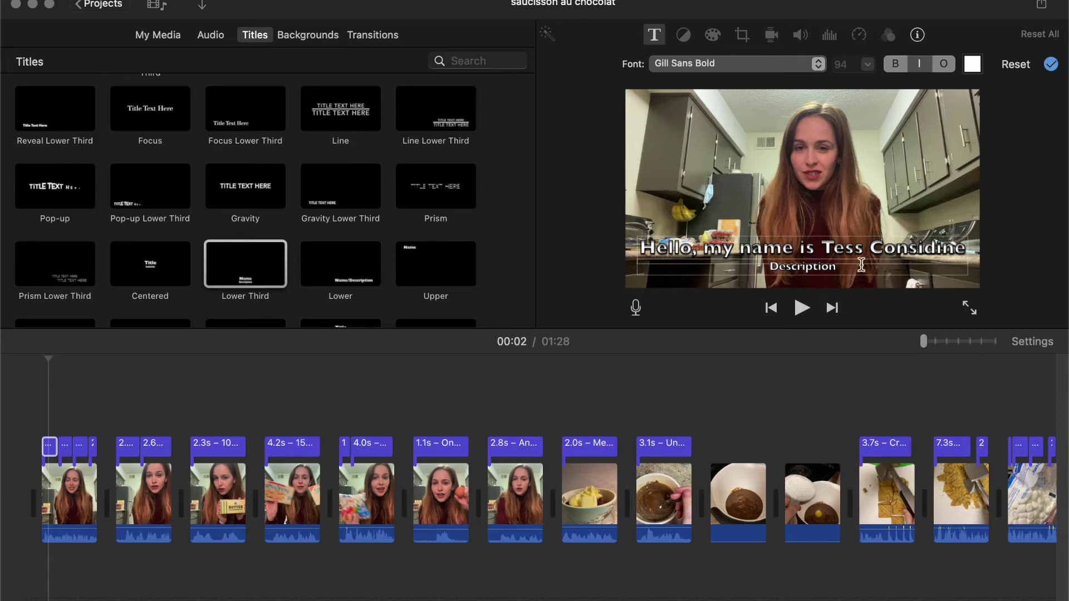
double_click(862, 265)
key("BackSpace")
triple_click(821, 254)
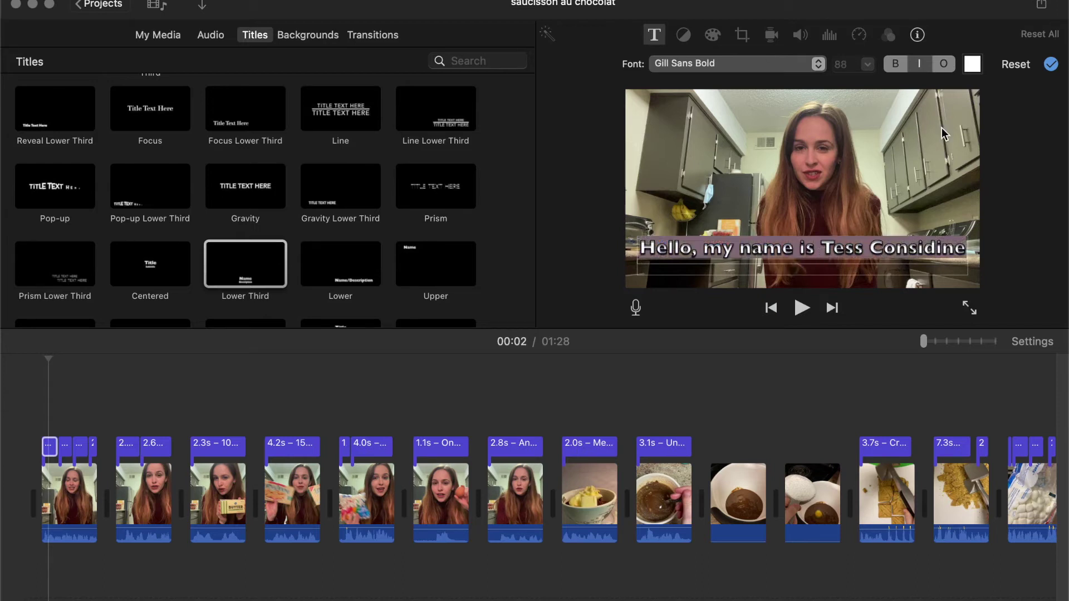
left_click(946, 65)
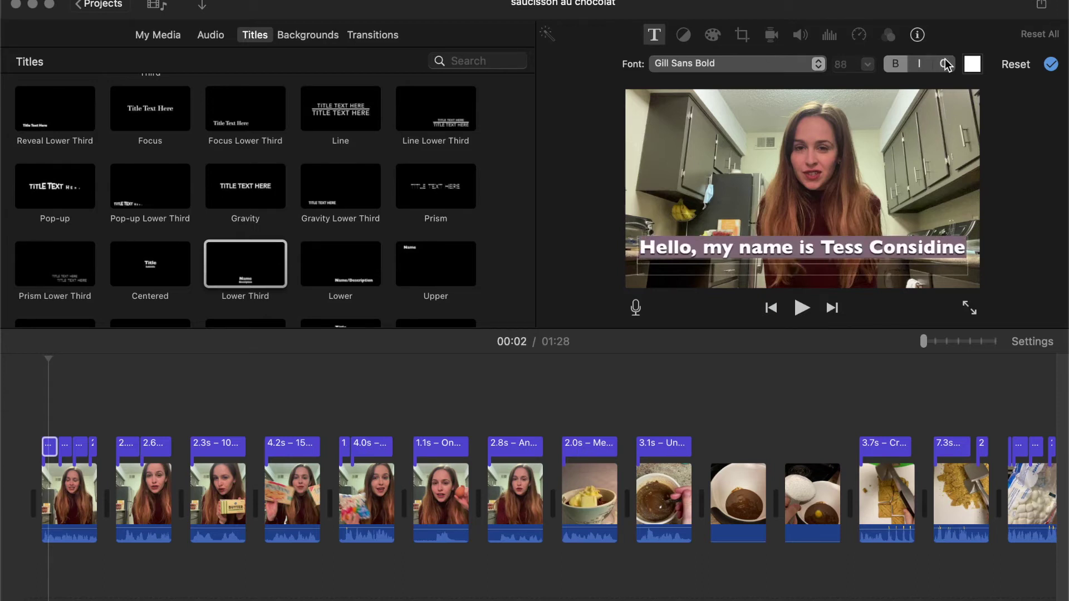
Set the title text to Avenir Heavy in magenta and finish editing
left_click(818, 68)
left_click(811, 54)
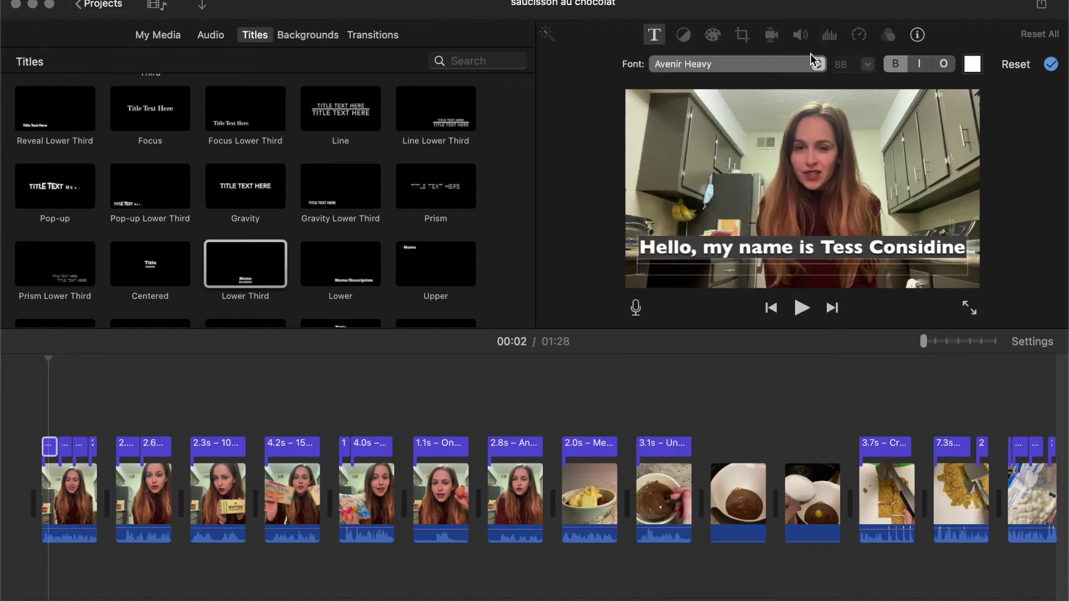
left_click(973, 71)
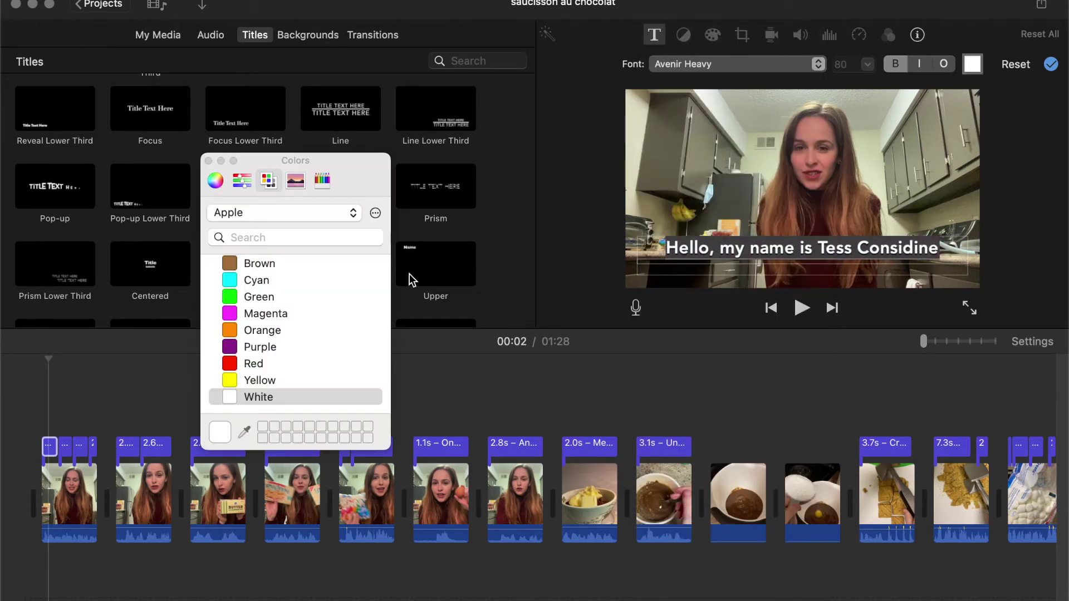
left_click(266, 315)
left_click(210, 161)
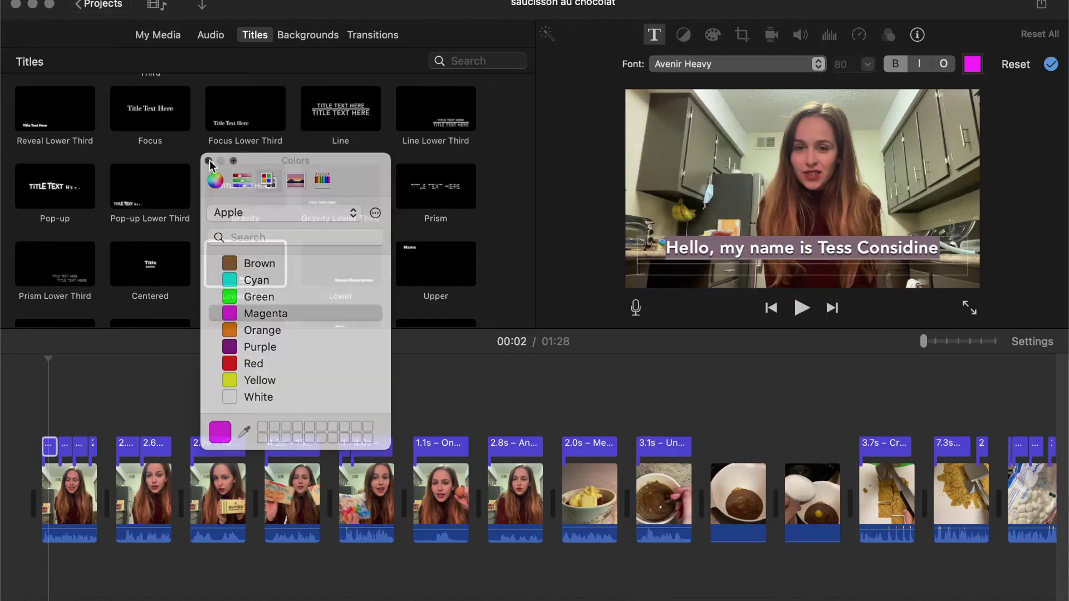
left_click(713, 254)
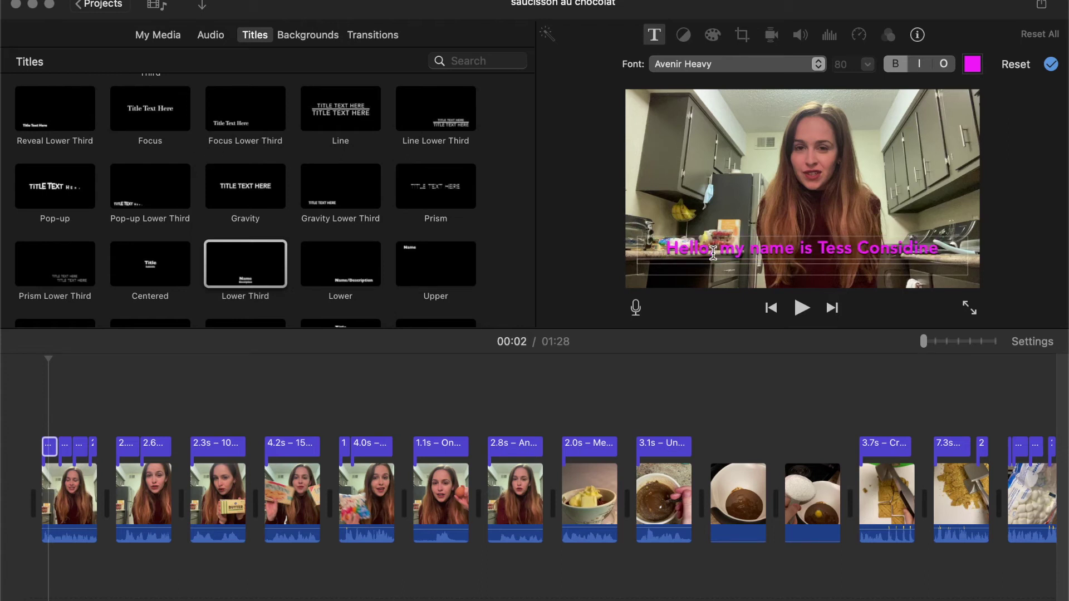
left_click(1051, 64)
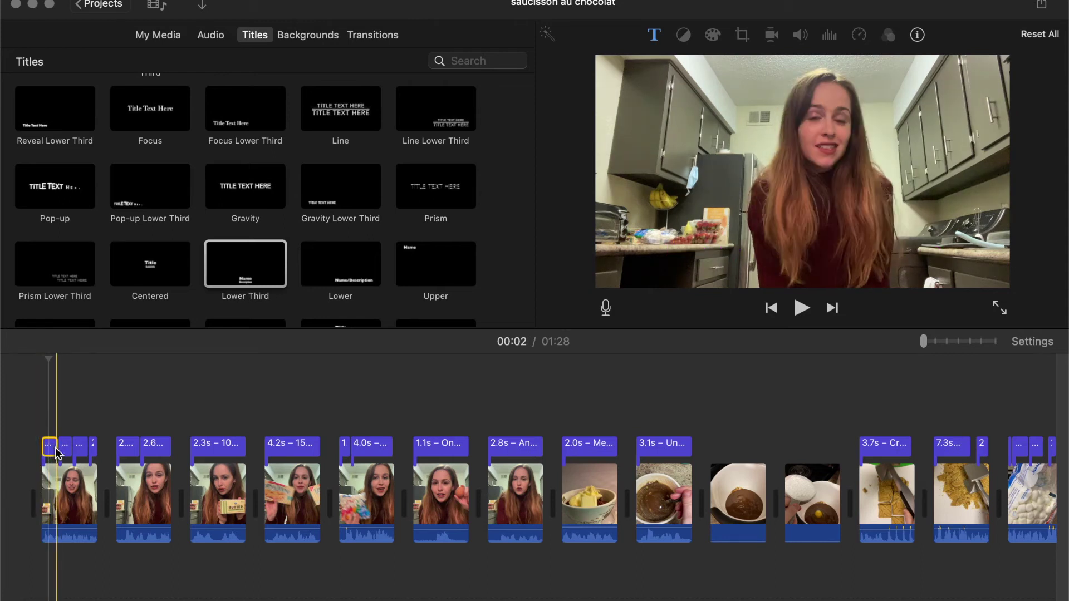
Drag the title clip's right edge so the opening subtitle lasts 04:00.00
left_click_drag(56, 449, 47, 455)
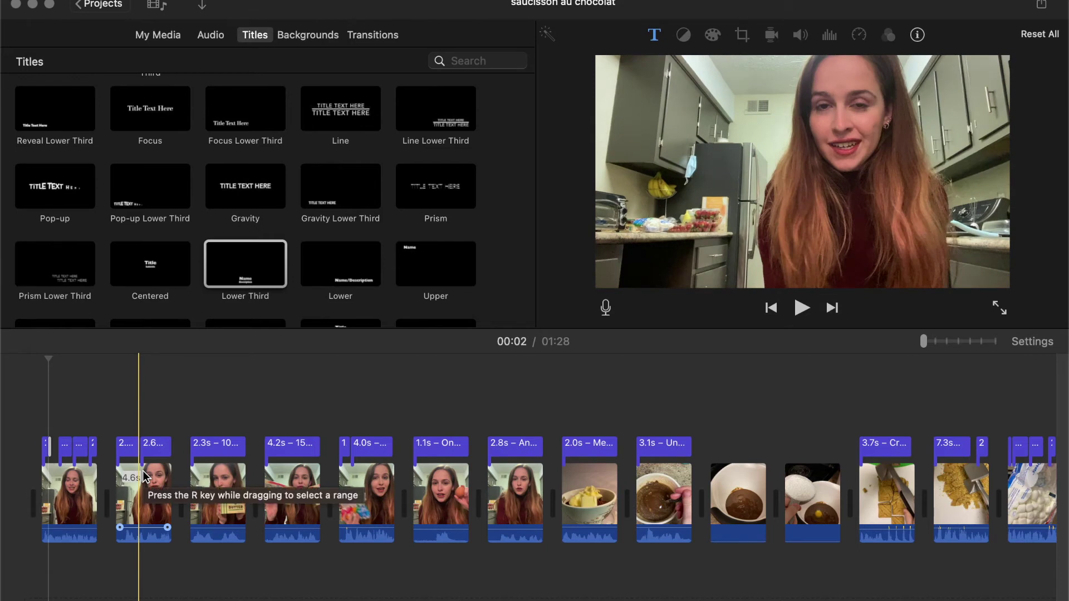
scroll(144, 476, "right", 3)
scroll(100, 529, "left", 3)
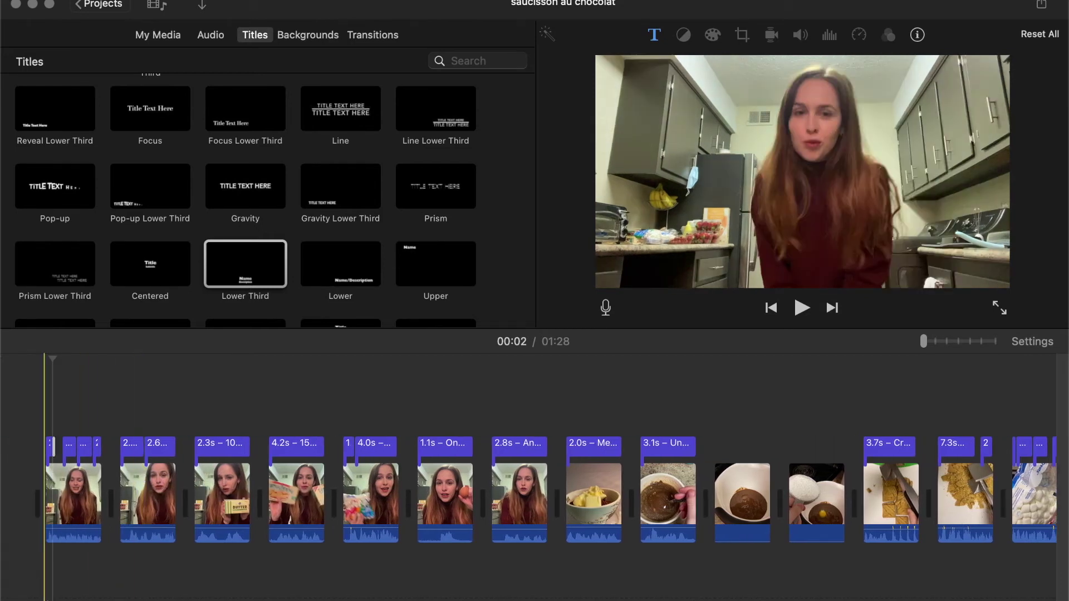
left_click(204, 6)
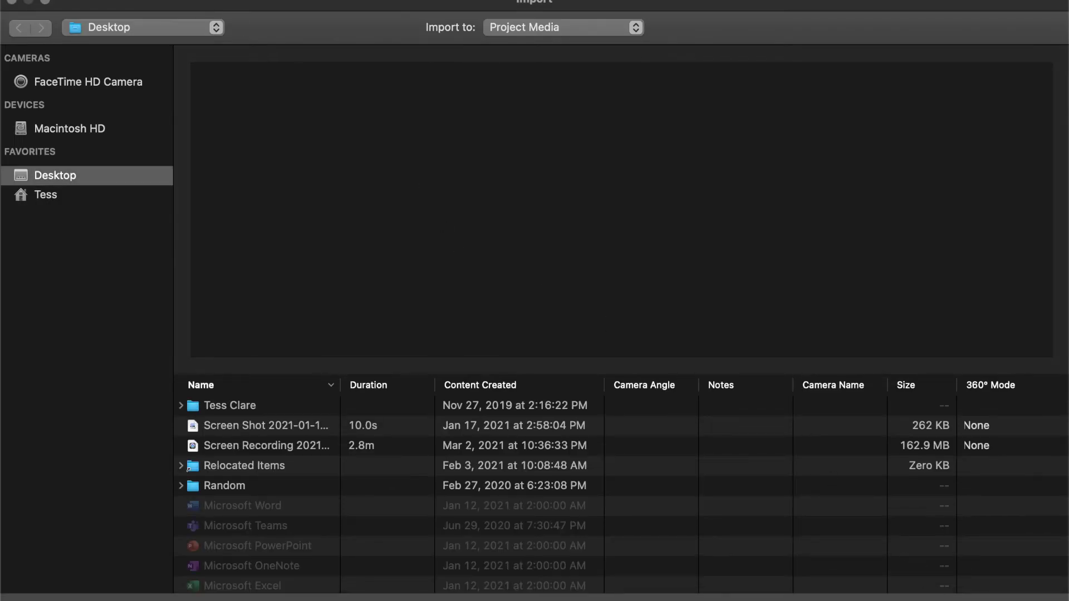
Close the Import window with Escape without importing anything
key("Escape")
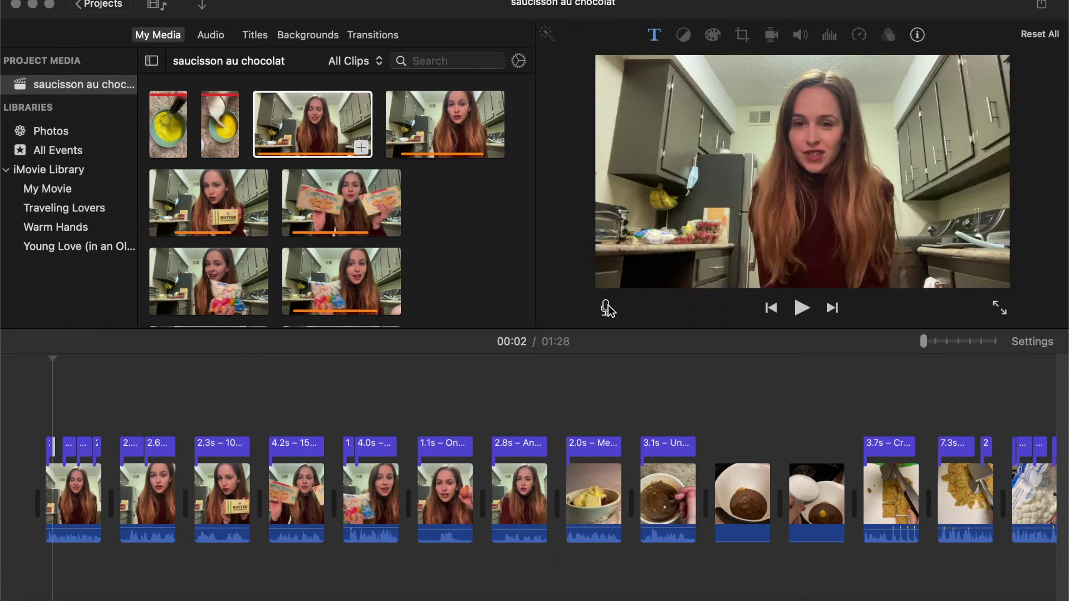
left_click(606, 308)
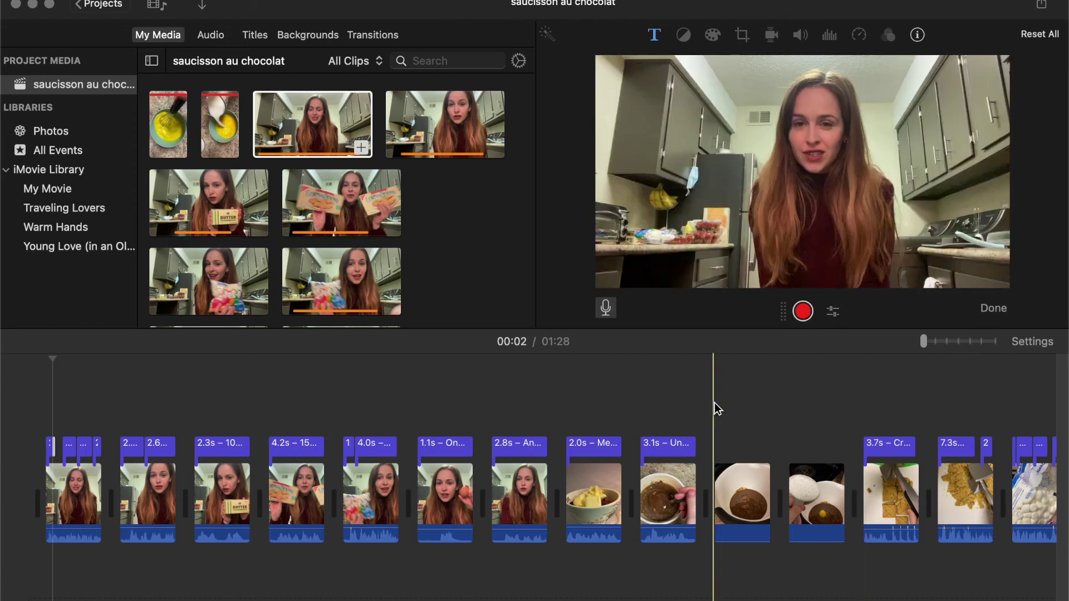
left_click(986, 309)
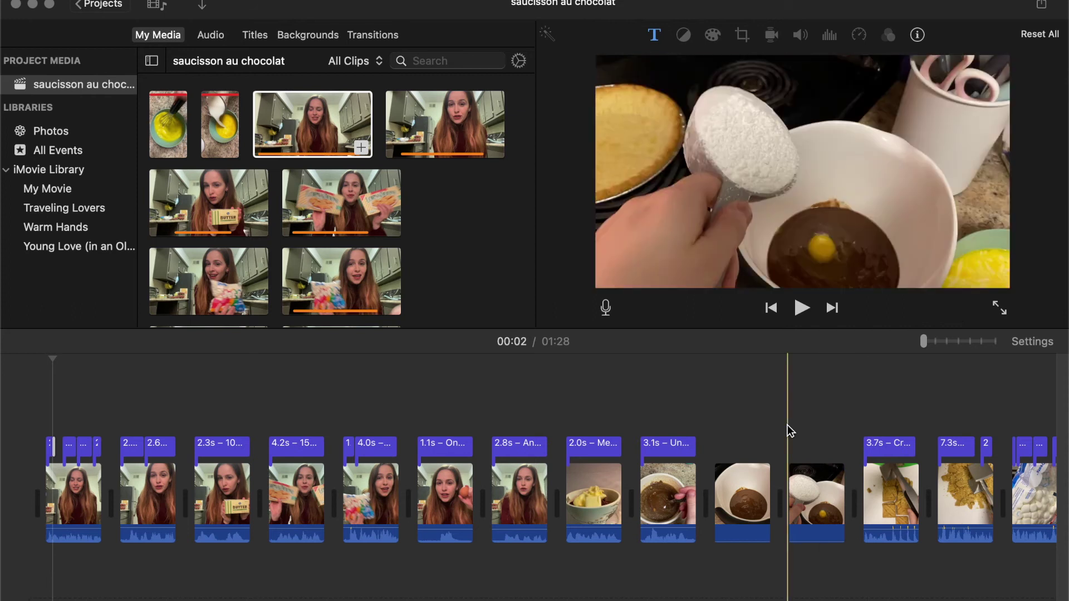
scroll(787, 426, "right", 5)
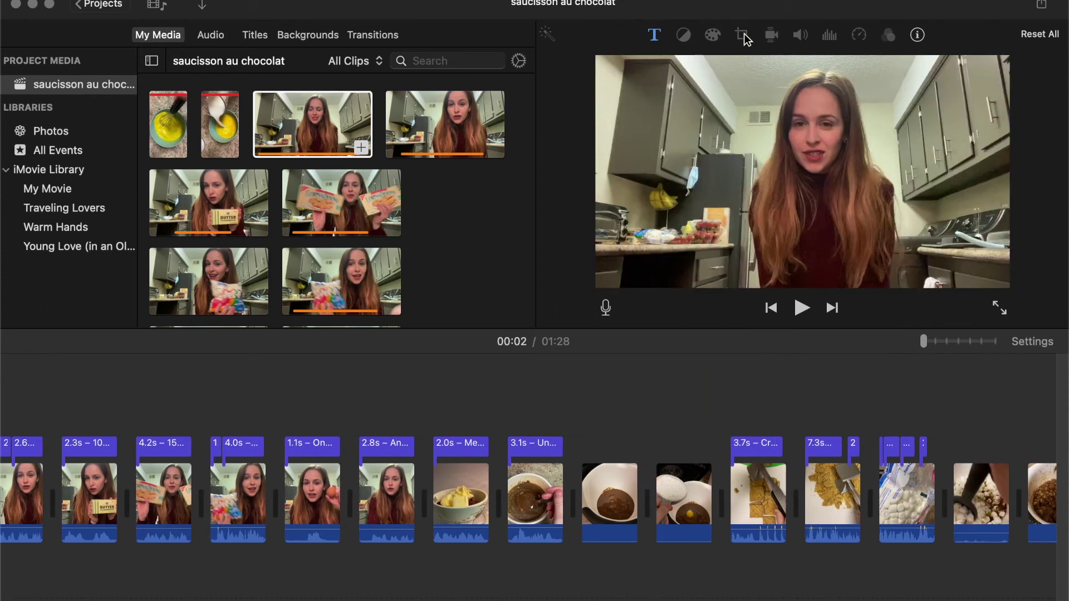
scroll(760, 405, "right", 10)
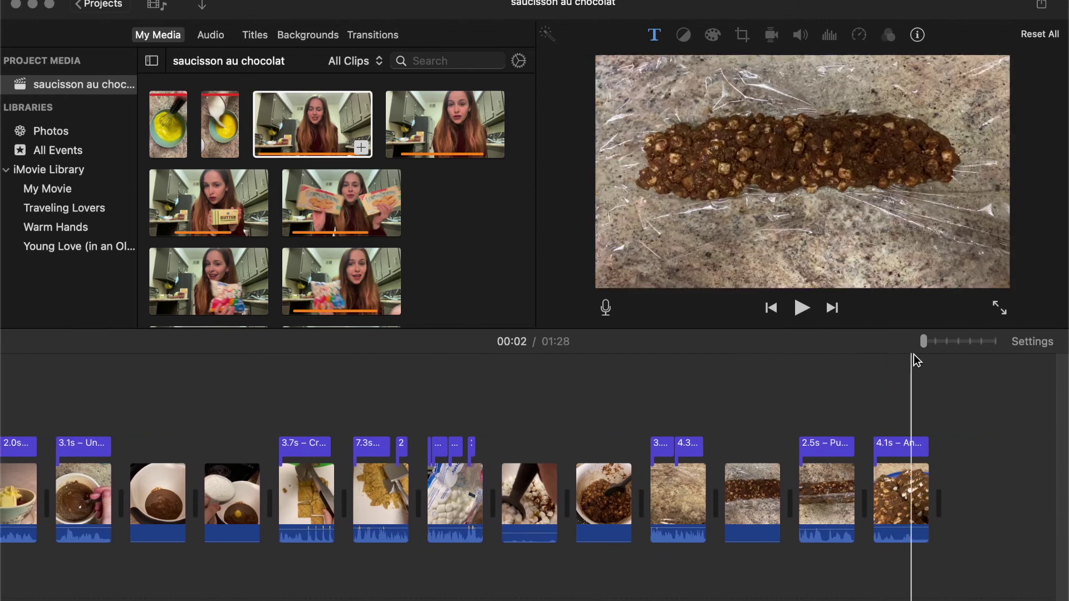
Zoom the timeline in, trim the shortbread cookies clip's end to about 4 s, then zoom out
left_click_drag(924, 341, 968, 343)
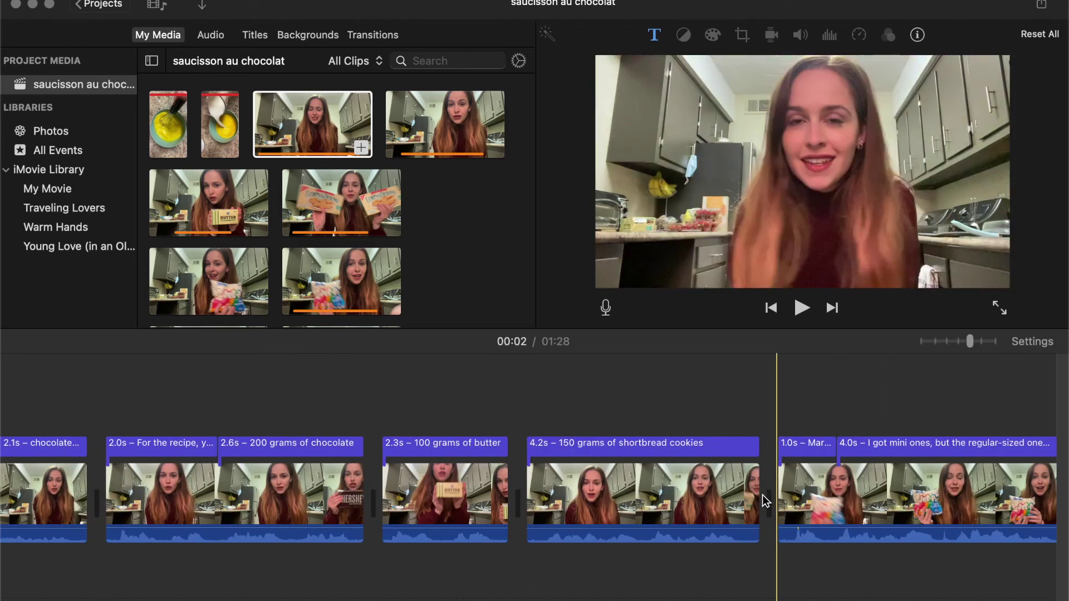
mouse_move(756, 494)
left_mouse_down()
mouse_move(744, 494)
mouse_move(761, 497)
left_mouse_up()
scroll(779, 490, "right", 10)
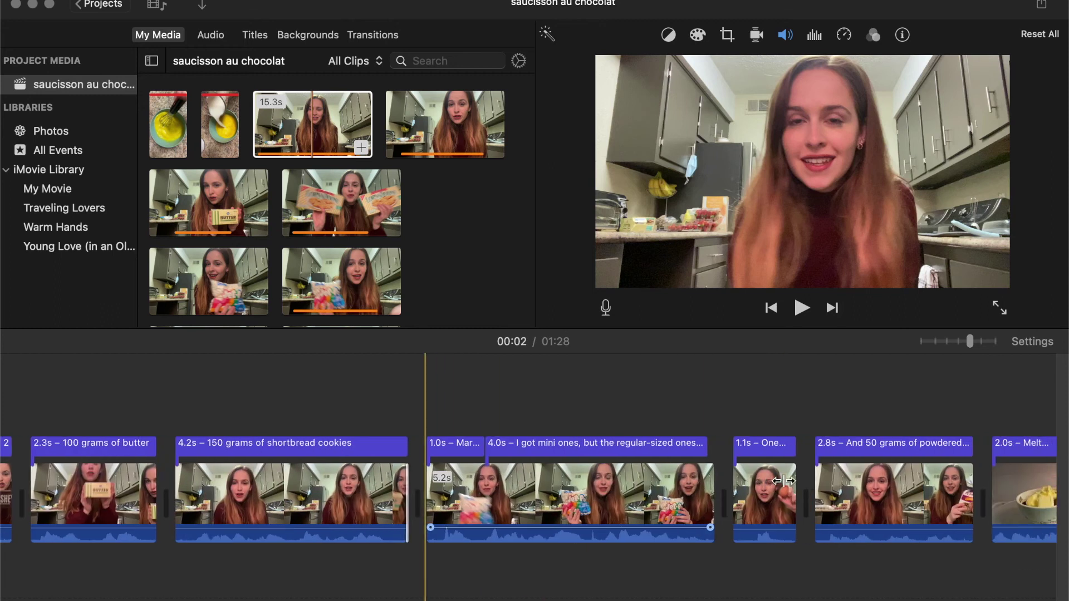
scroll(783, 481, "right", 3)
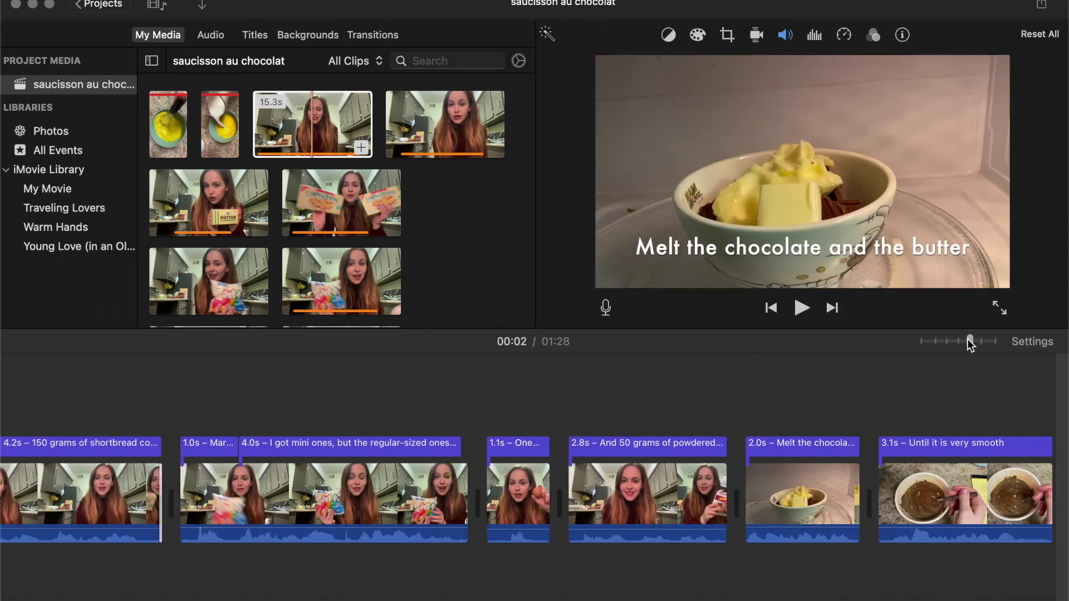
left_click_drag(936, 338, 928, 339)
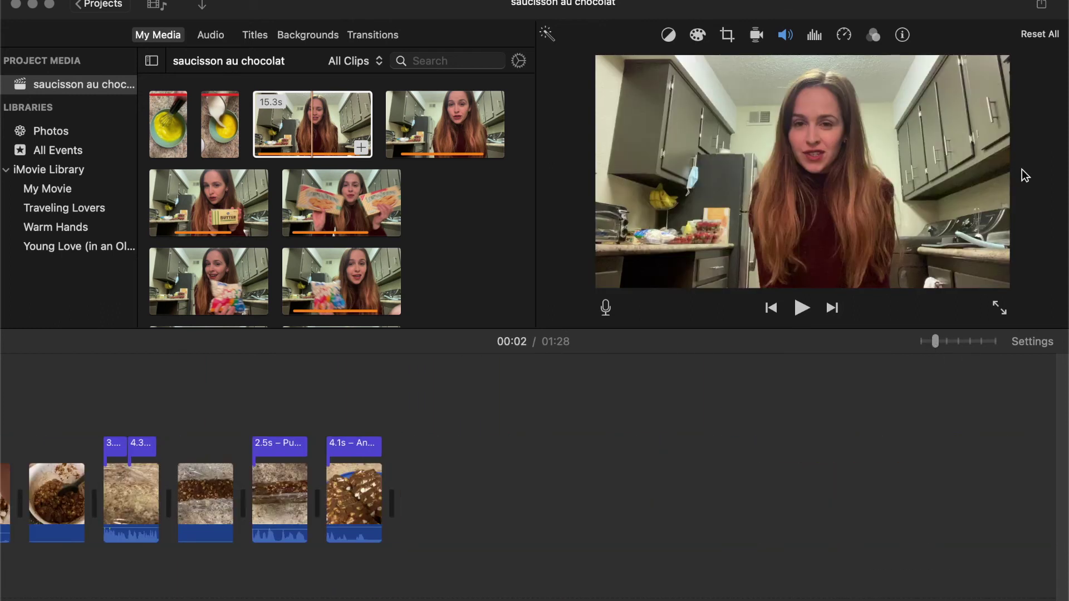
left_click(1042, 5)
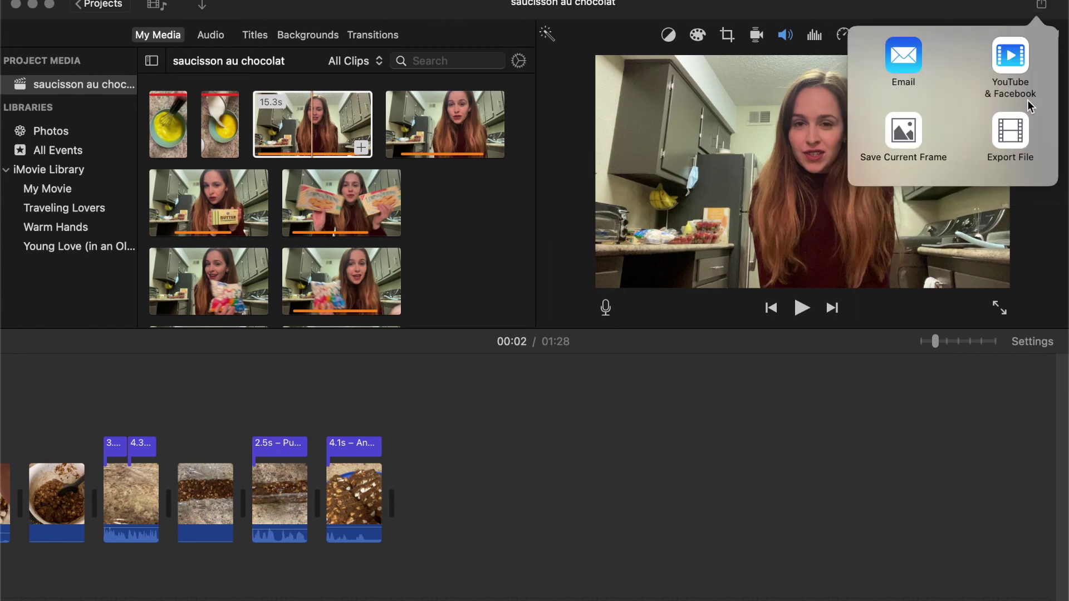
left_click(1016, 141)
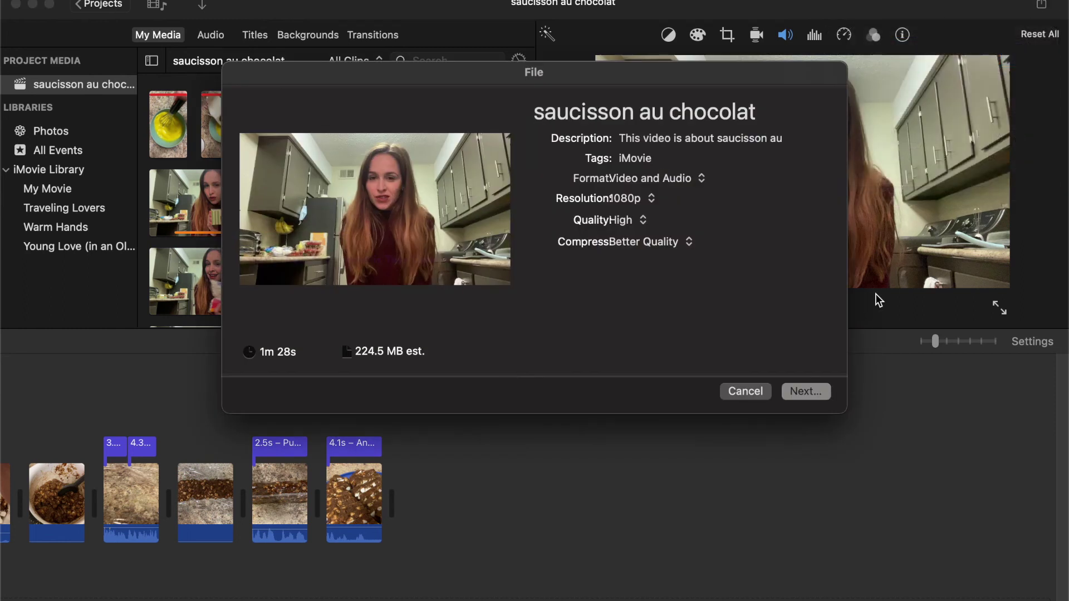
left_click(806, 392)
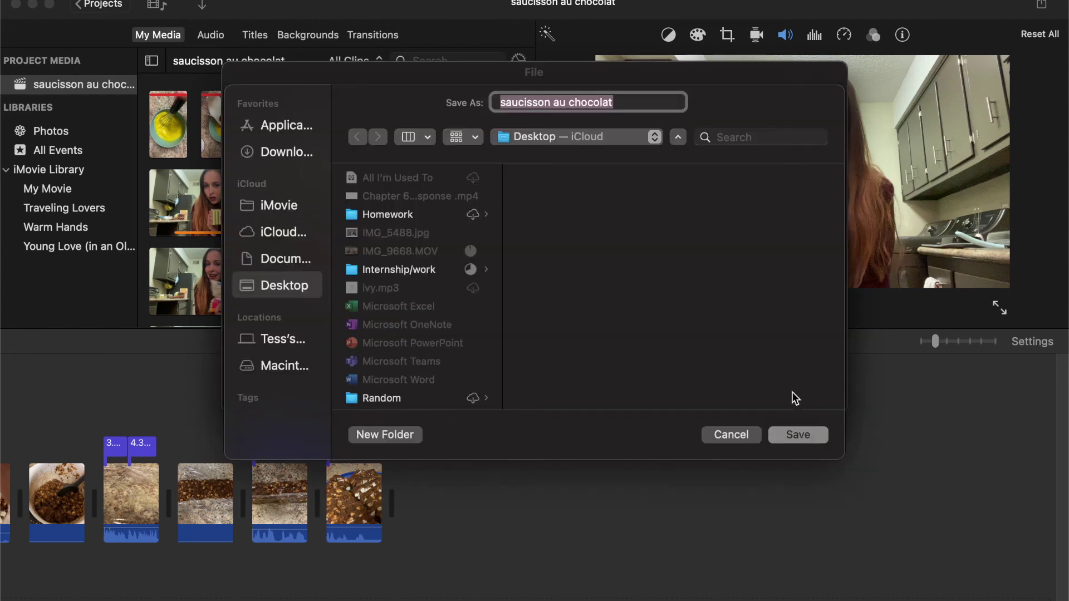
left_click(731, 435)
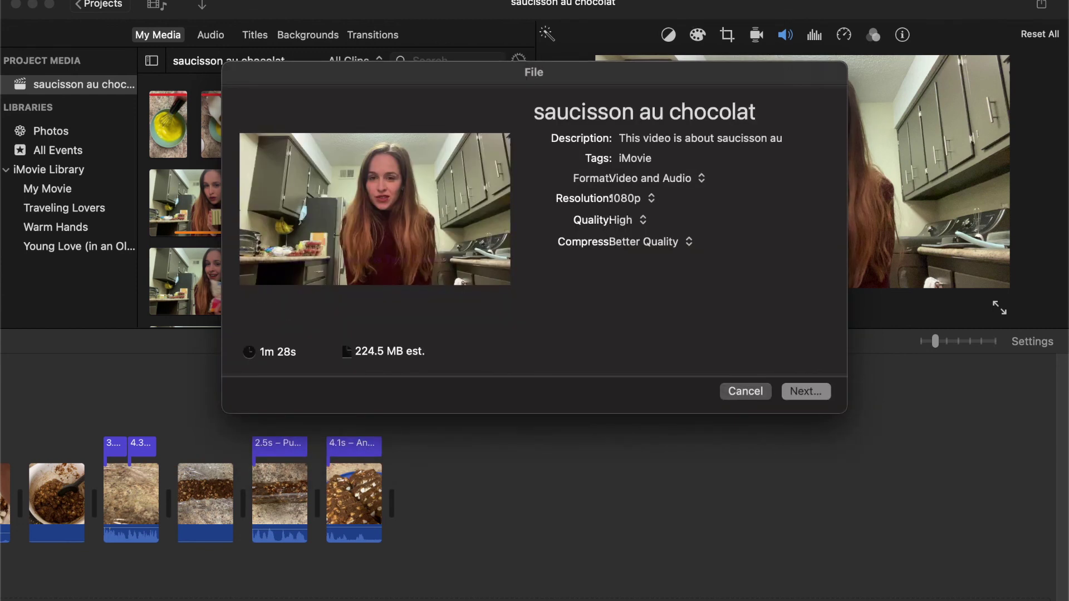
left_click(745, 396)
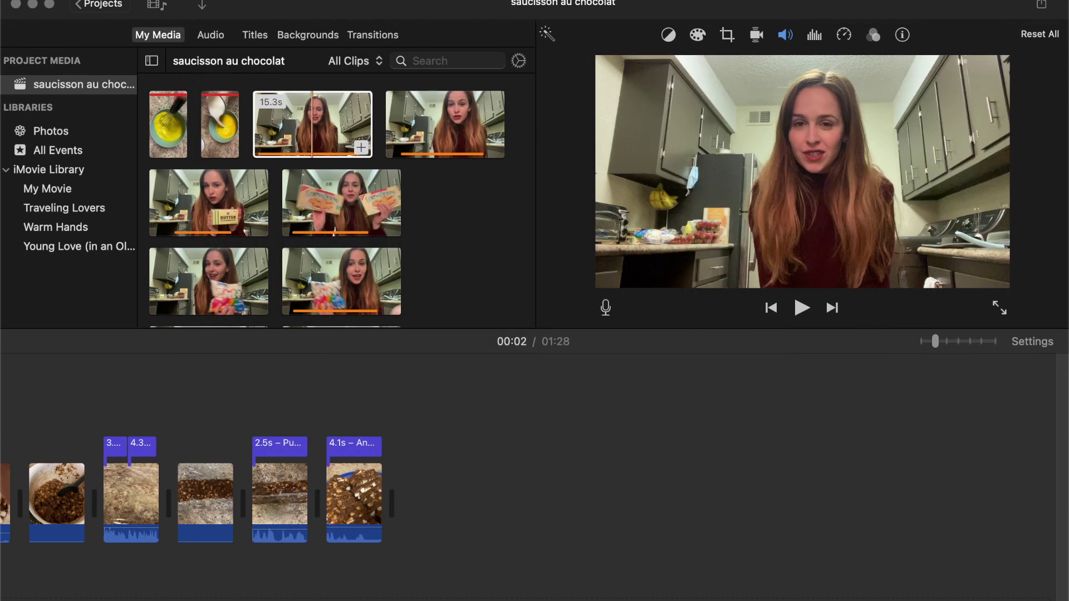